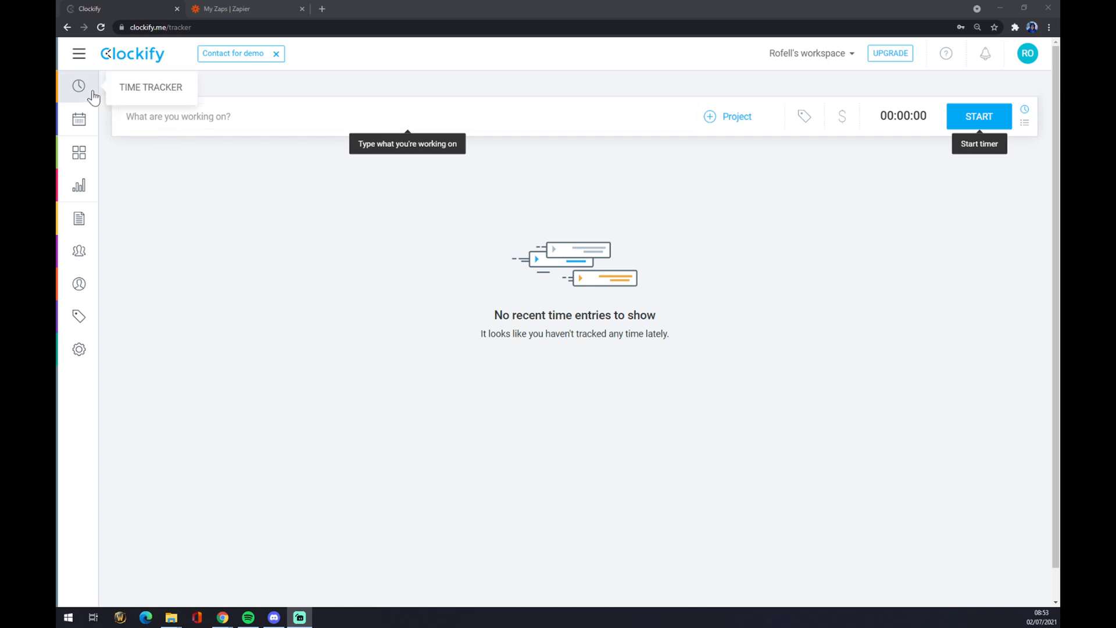
Show the workspace's Integrations list and expand the Jira integration details.
left_click(81, 351)
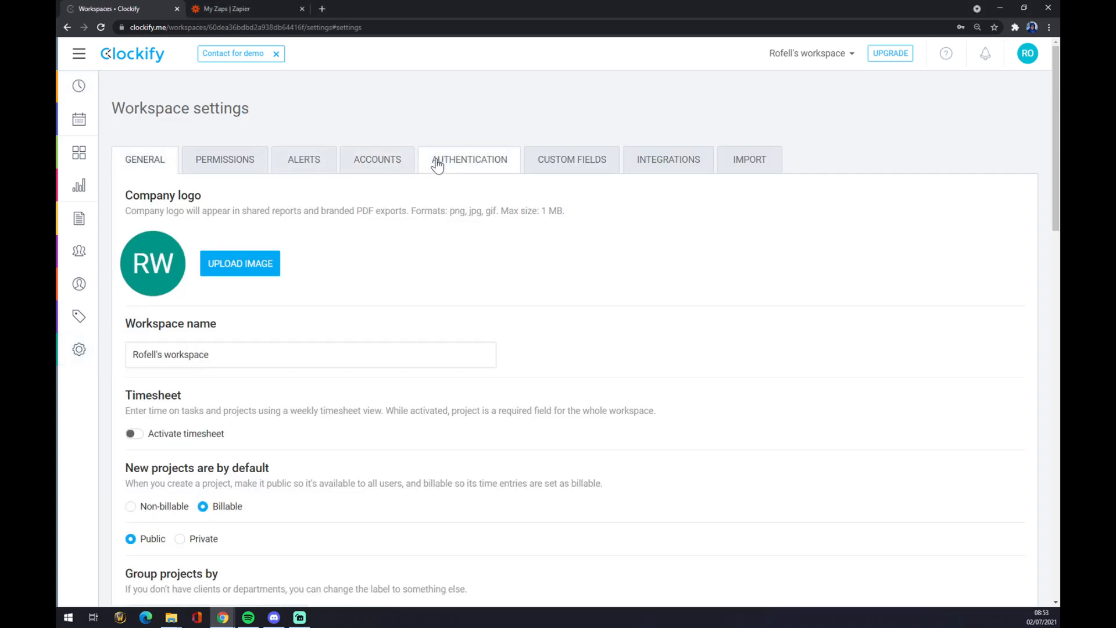
left_click(695, 162)
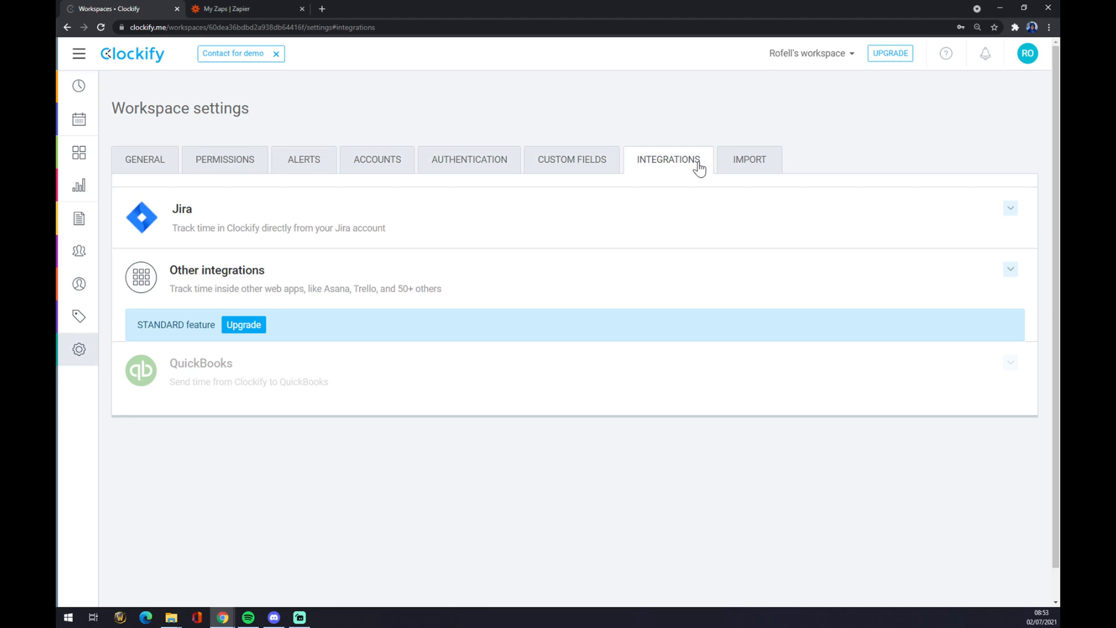
left_click(308, 216)
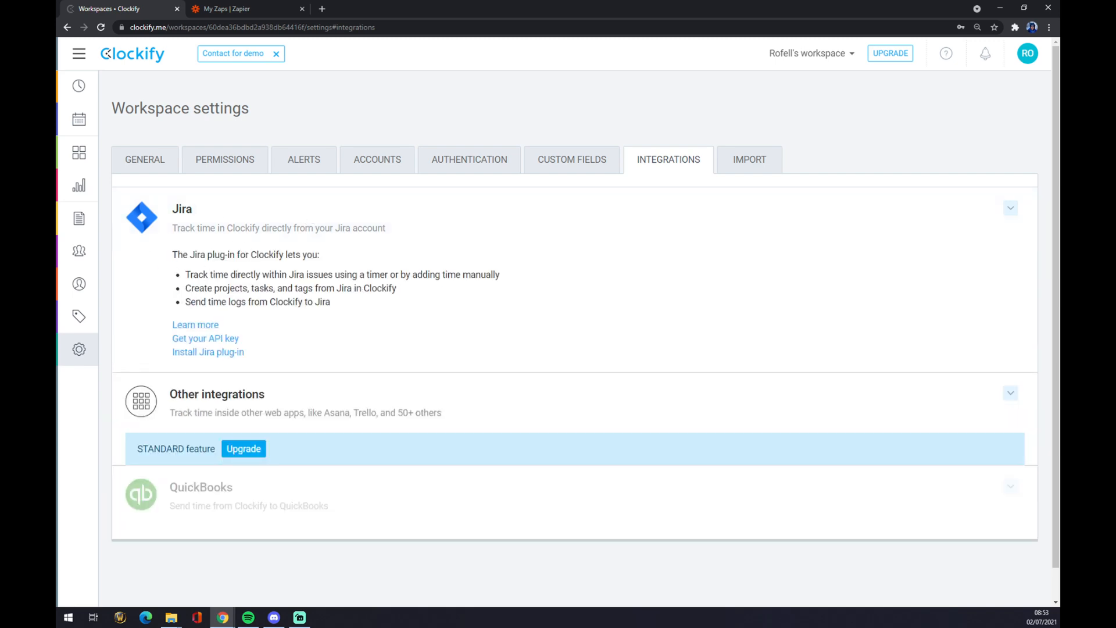
left_click(206, 353)
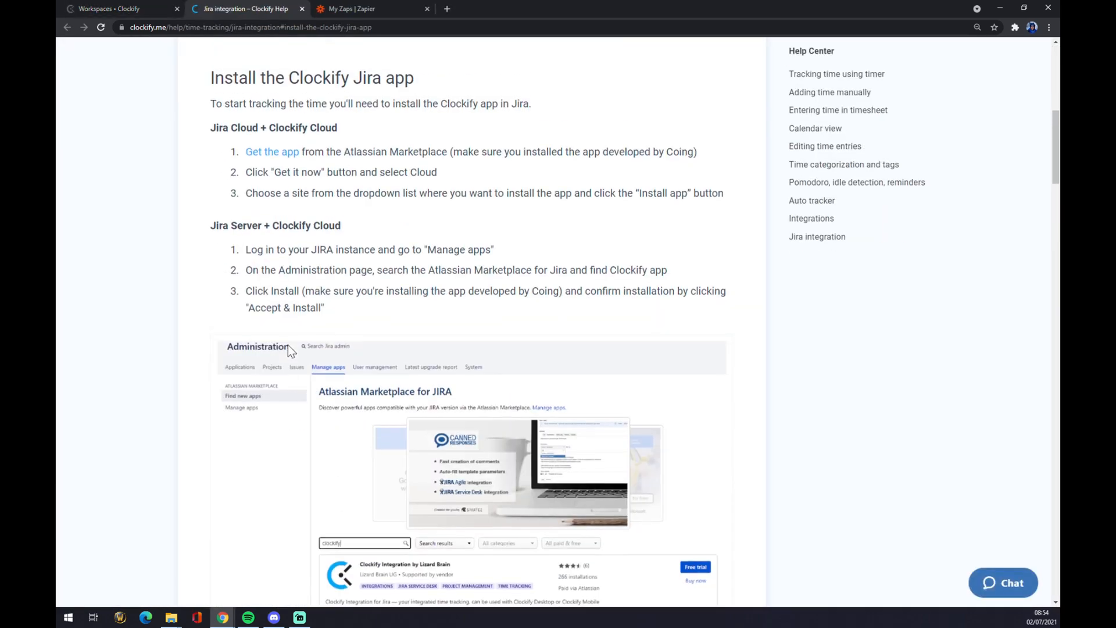
scroll(345, 344, "down", 5)
scroll(346, 345, "down", 3)
scroll(345, 345, "down", 4)
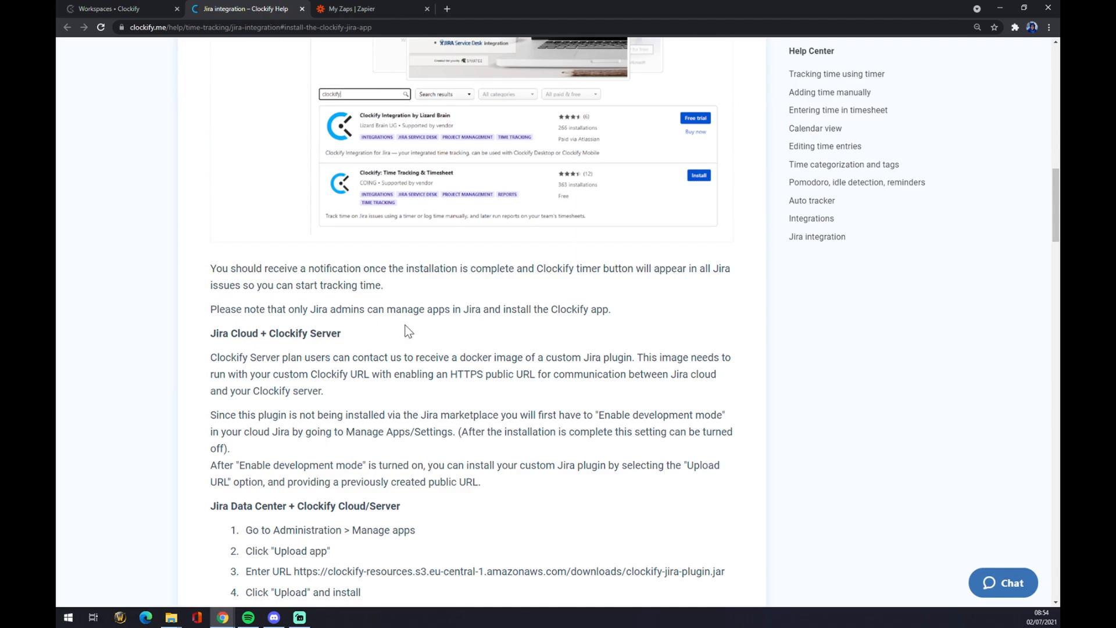
scroll(405, 324, "down", 1)
scroll(468, 274, "down", 5)
scroll(469, 274, "down", 4)
scroll(469, 275, "down", 3)
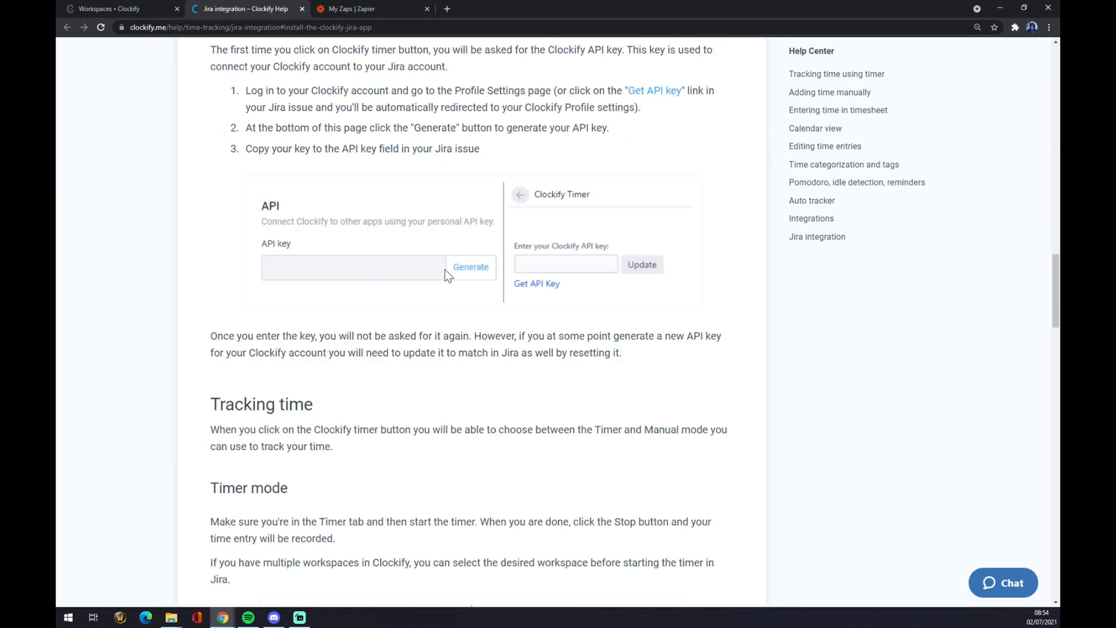
scroll(469, 275, "down", 3)
scroll(469, 275, "down", 5)
scroll(469, 277, "down", 5)
scroll(468, 276, "down", 4)
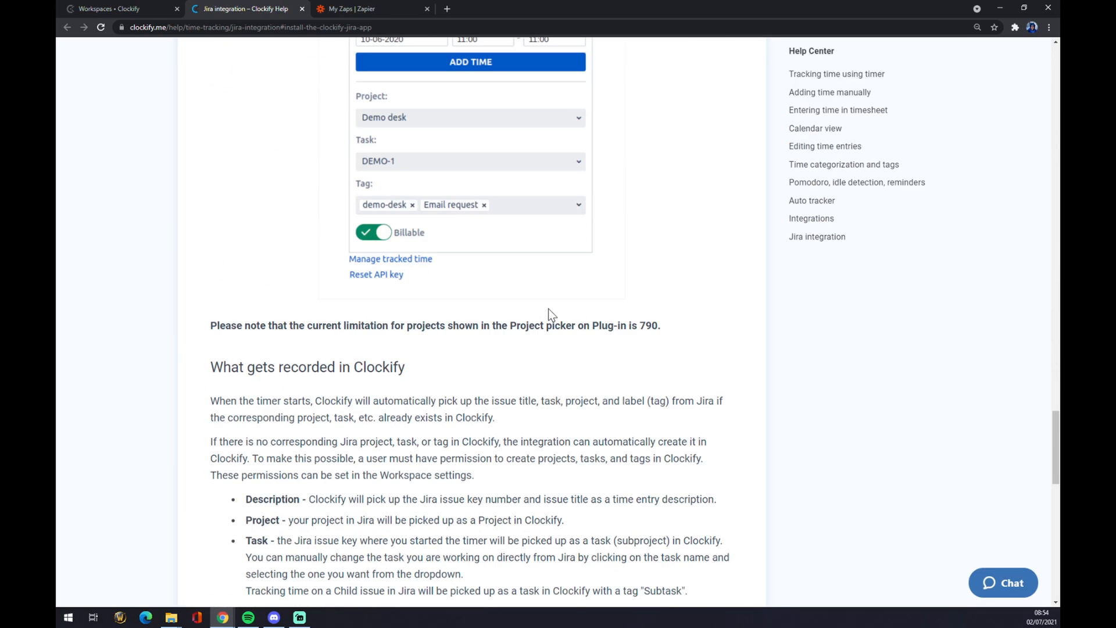
scroll(548, 309, "down", 3)
left_click(302, 9)
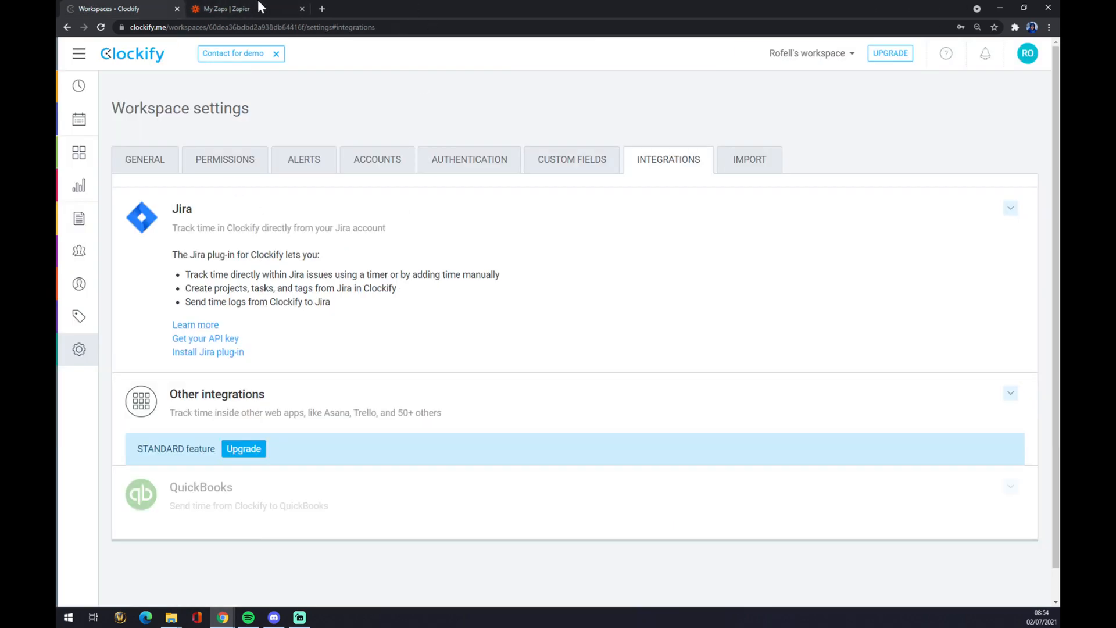
Switch from Clockify to the 'My Zaps | Zapier' list.
left_click(235, 8)
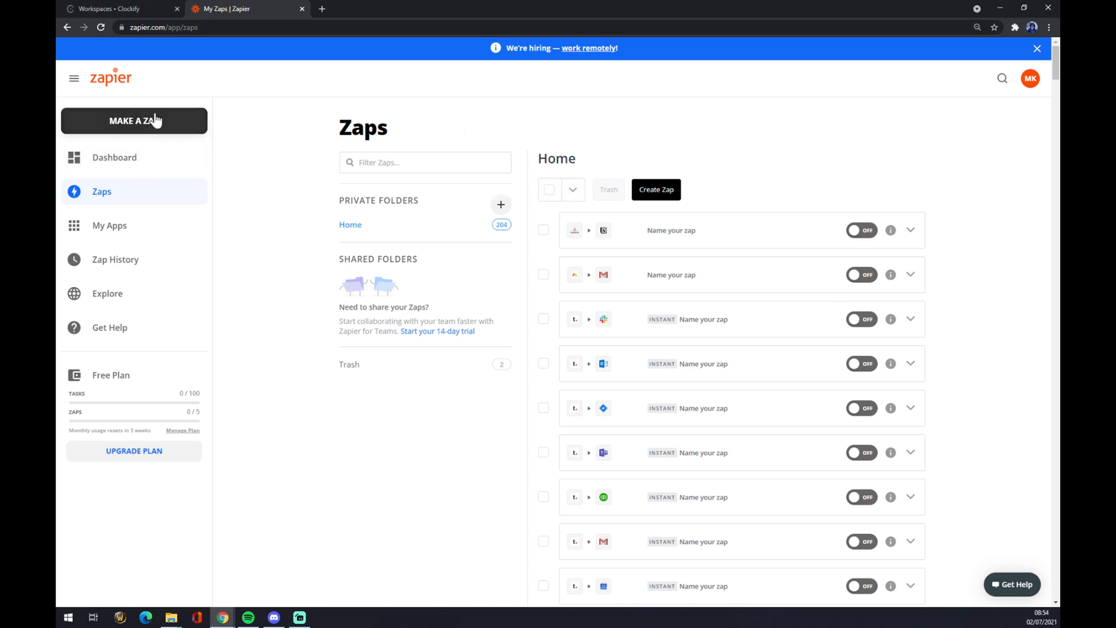
Create a new zap and name it 'Clockify to Jira'.
left_click(97, 128)
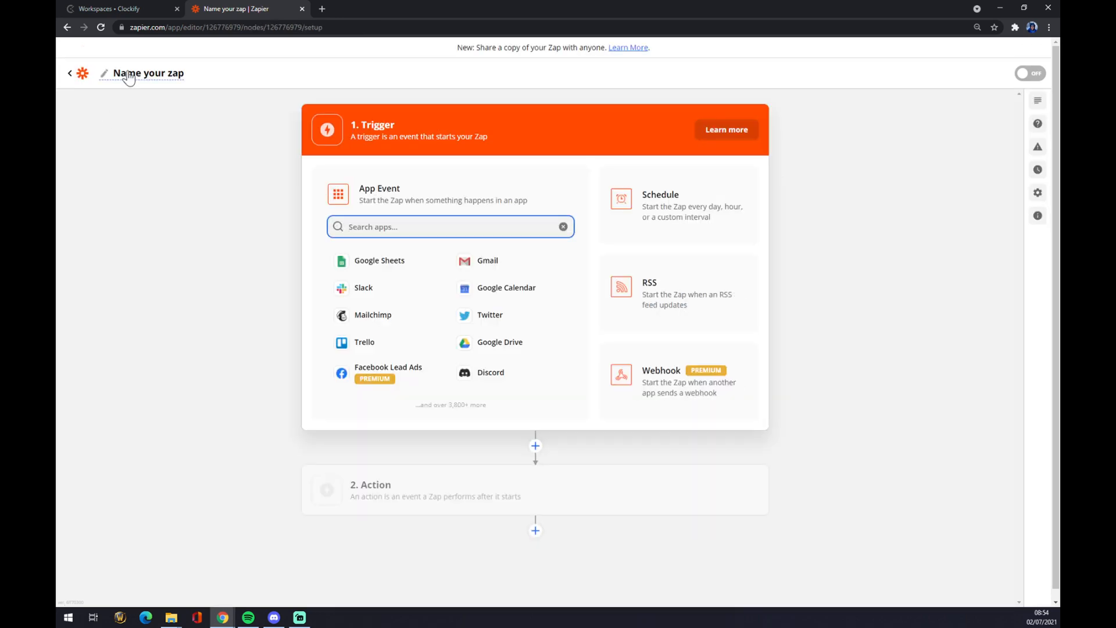
left_click(130, 77)
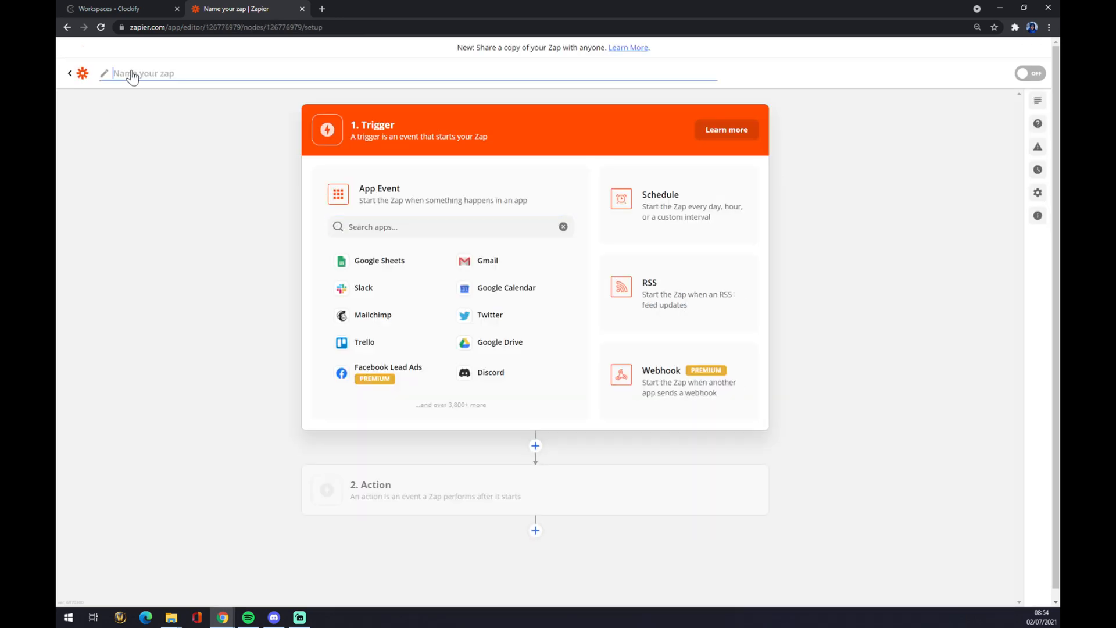
type("Clockify to ")
type("Jira")
key("Return")
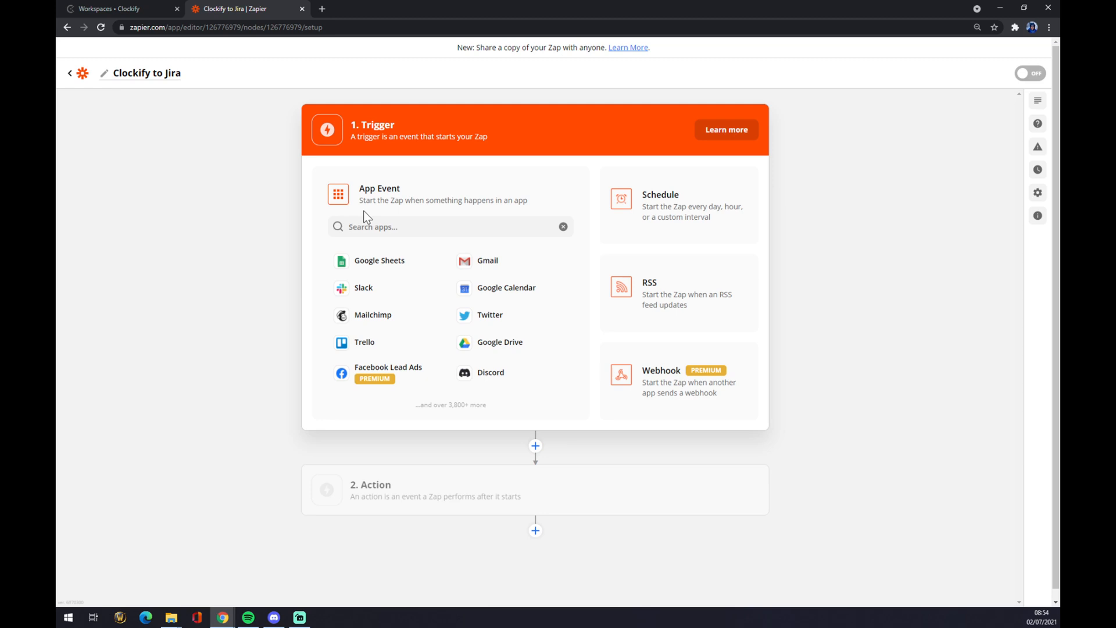
Make the trigger Clockify's New Project event and continue.
left_click(349, 227)
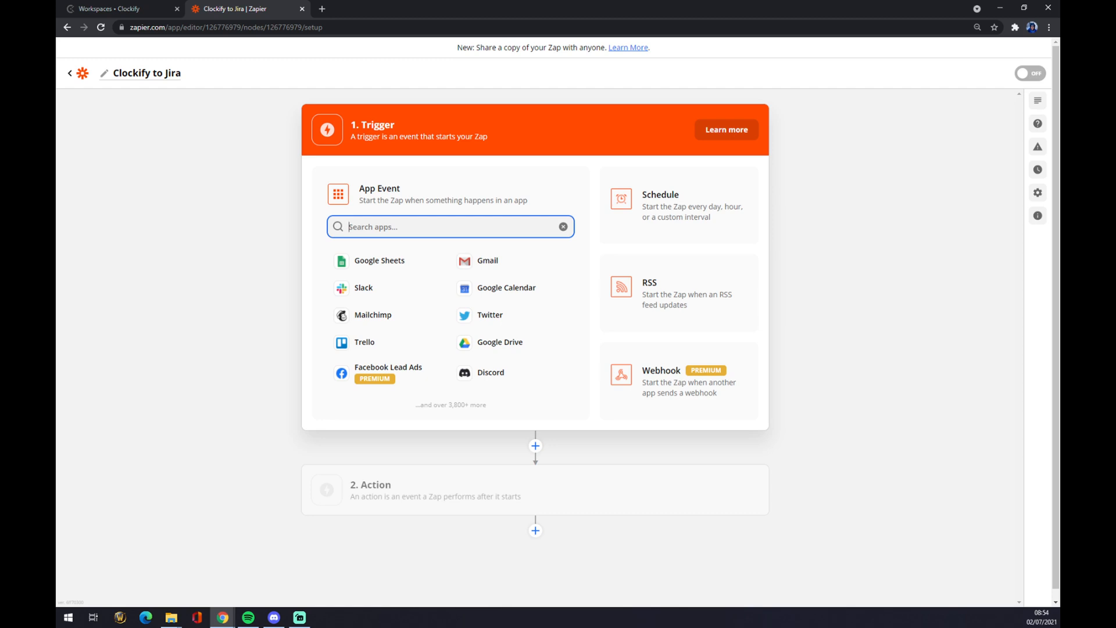
type("clockl")
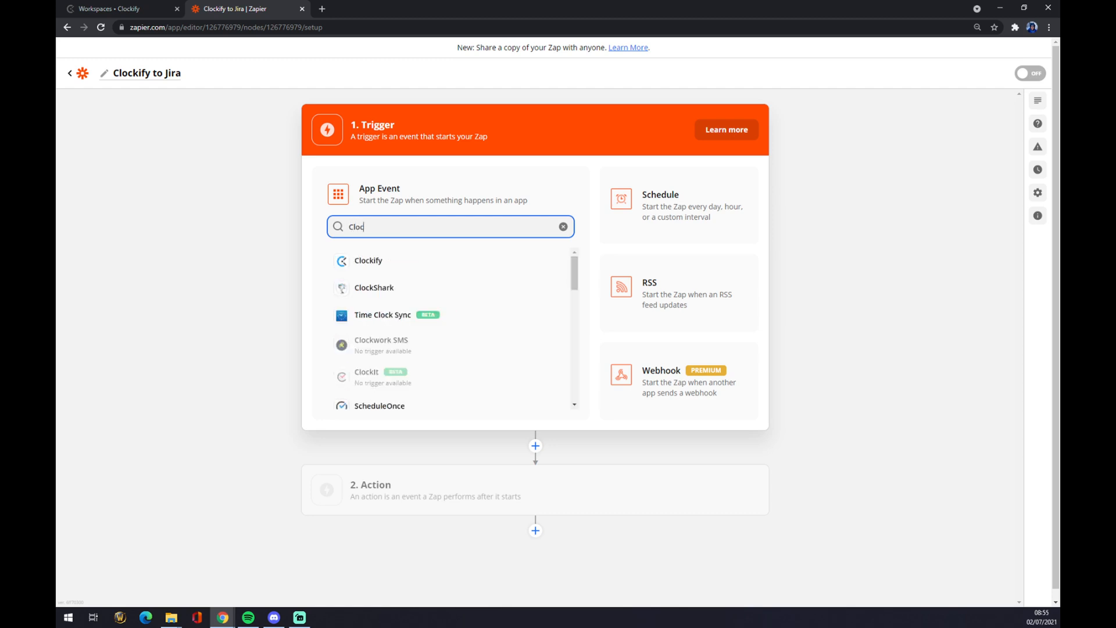
left_click(367, 261)
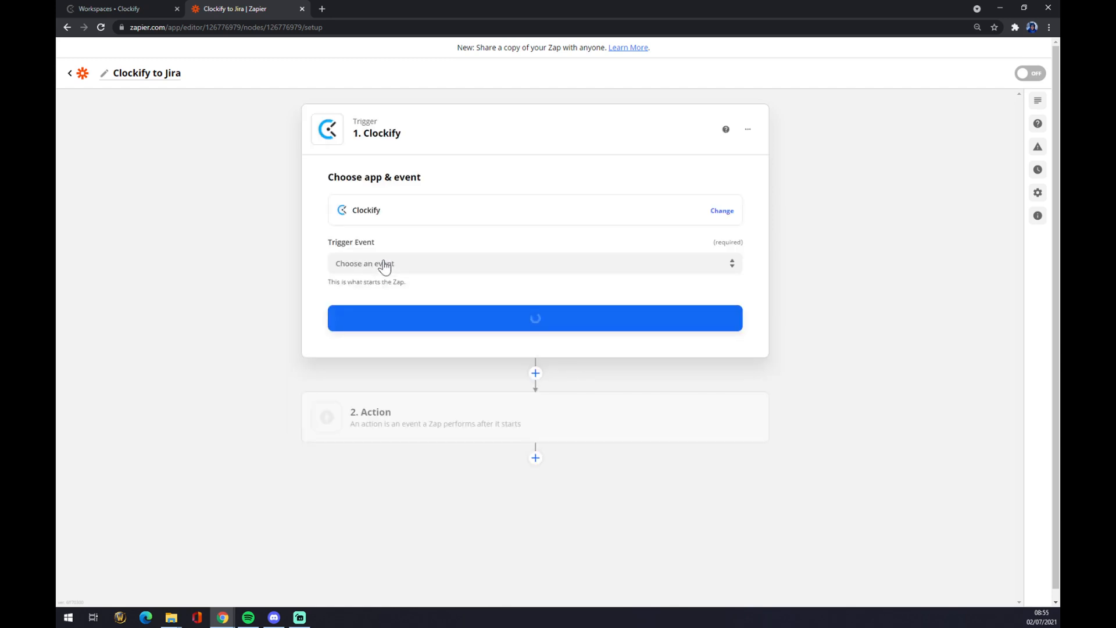
left_click(401, 264)
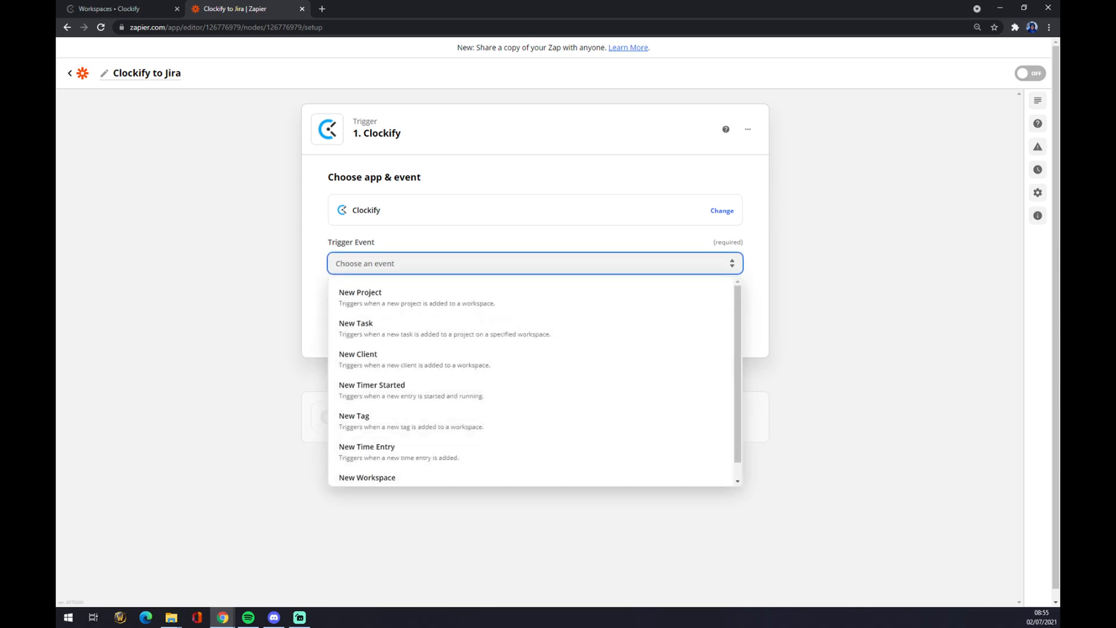
scroll(418, 366, "down", 1)
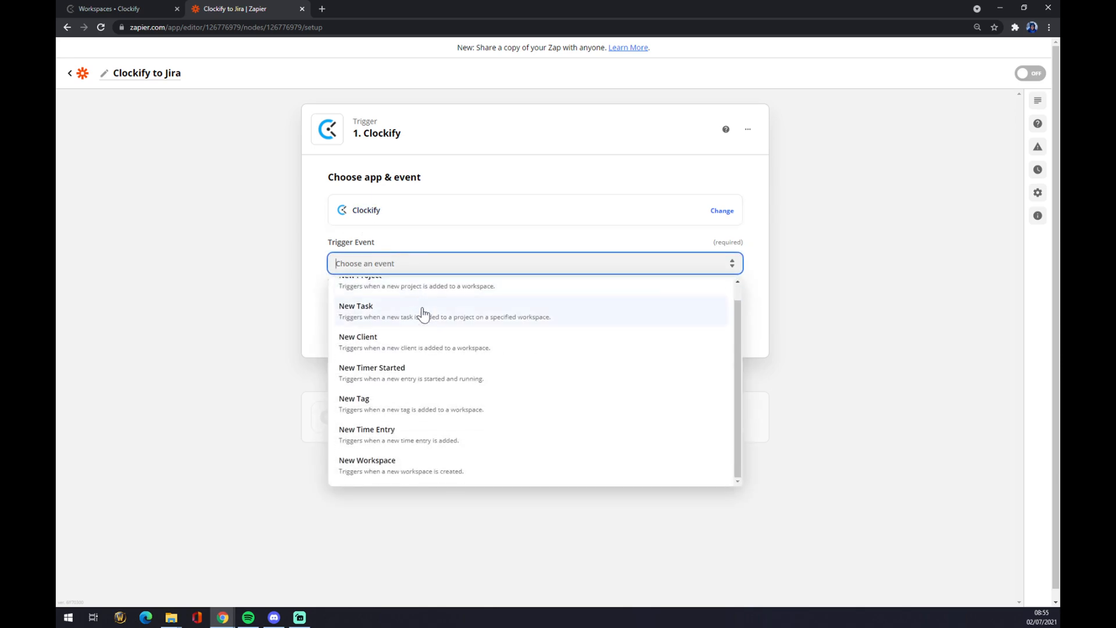
scroll(396, 367, "up", 1)
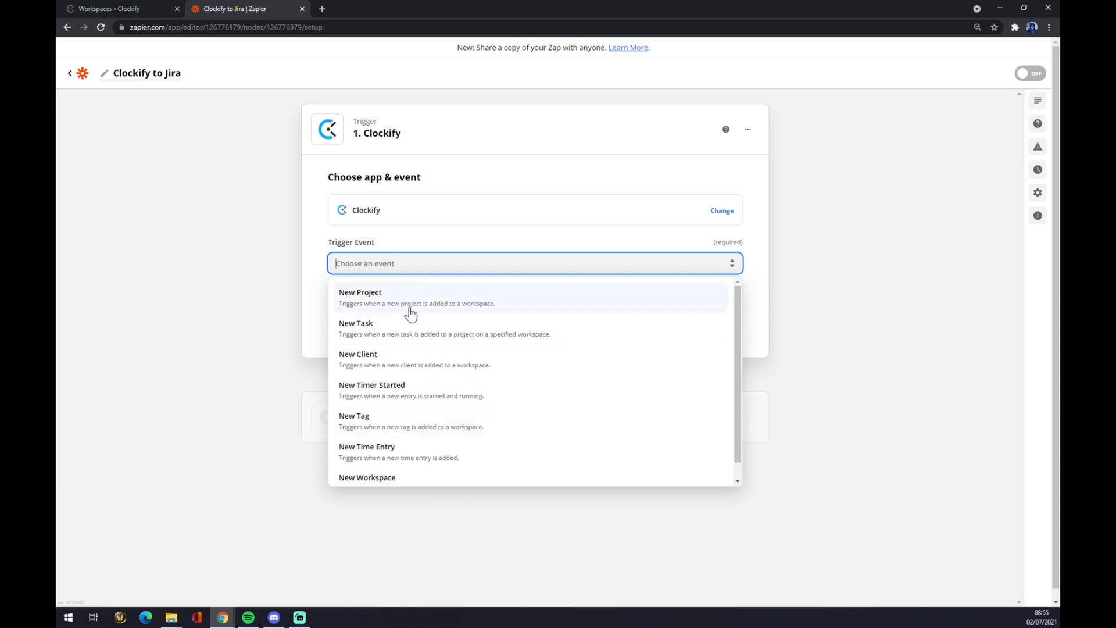
left_click(394, 308)
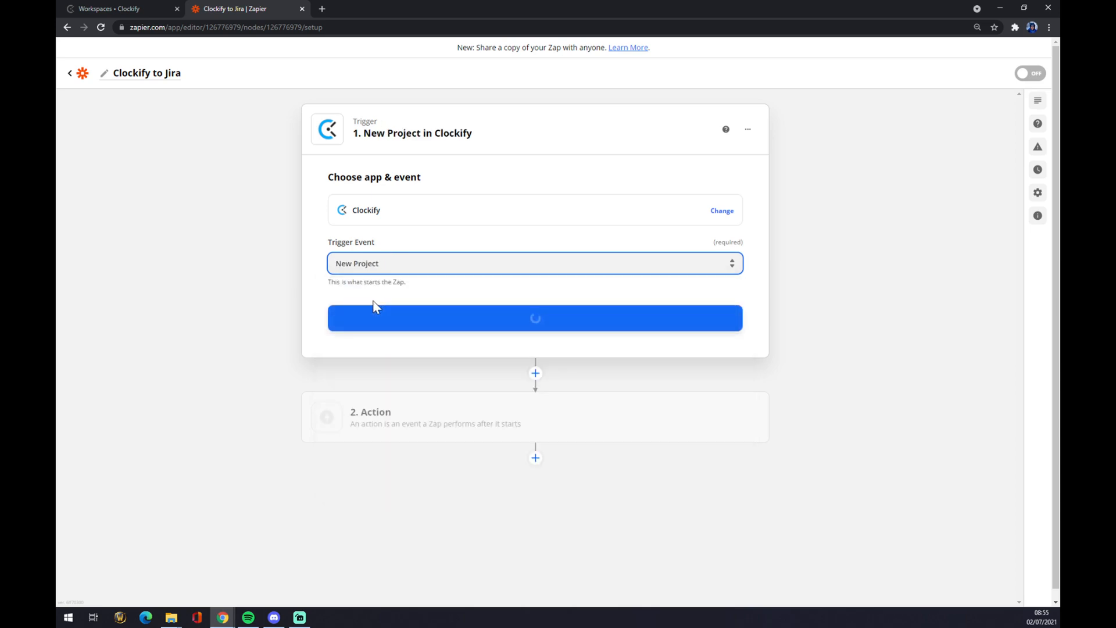
left_click(437, 324)
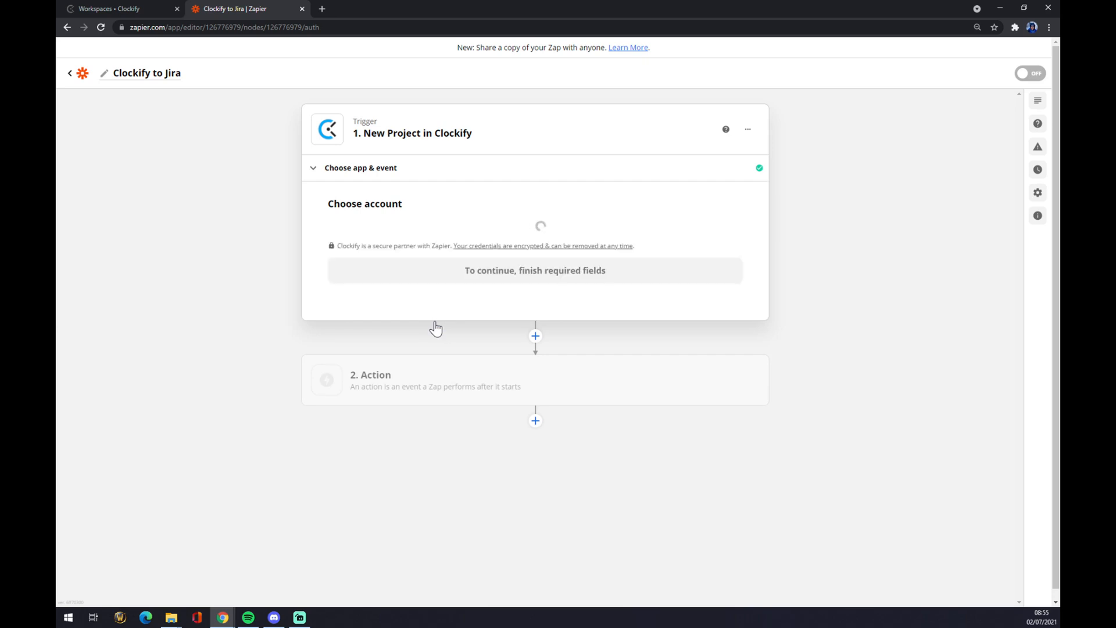
Check the empty Clockify account list, then switch to the Clockify tab for credentials.
left_click(380, 245)
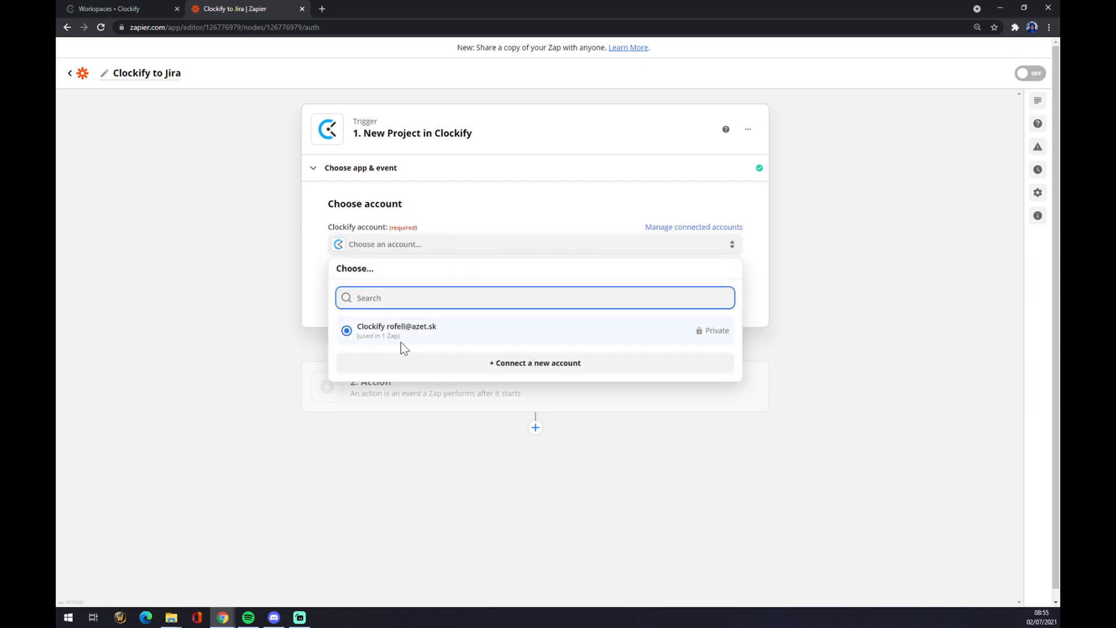
left_click(144, 8)
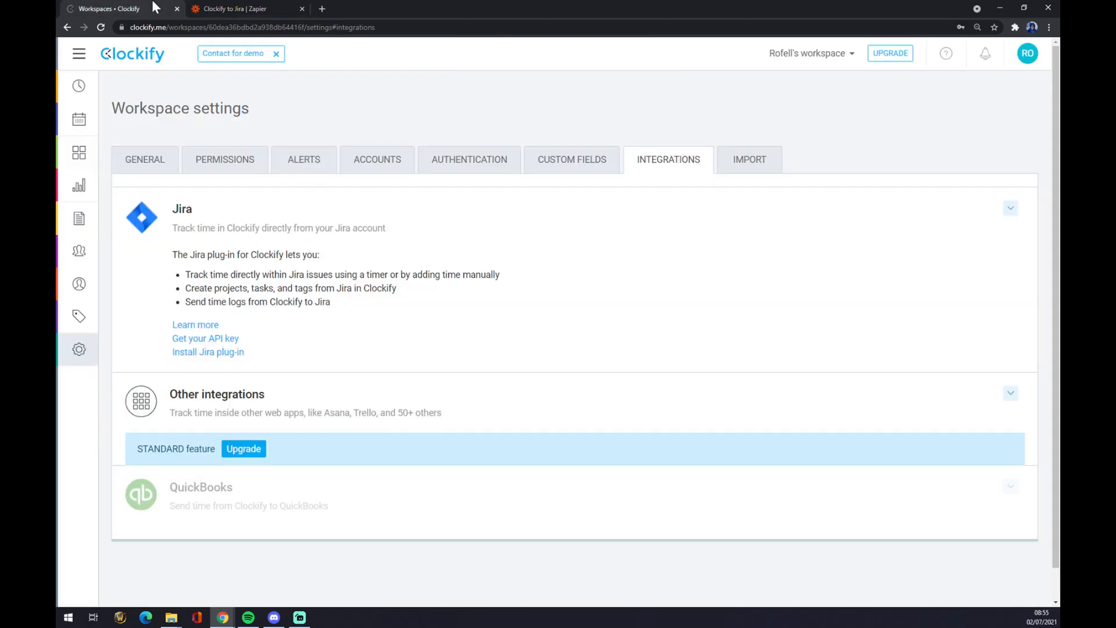
left_click(1027, 54)
left_click(989, 138)
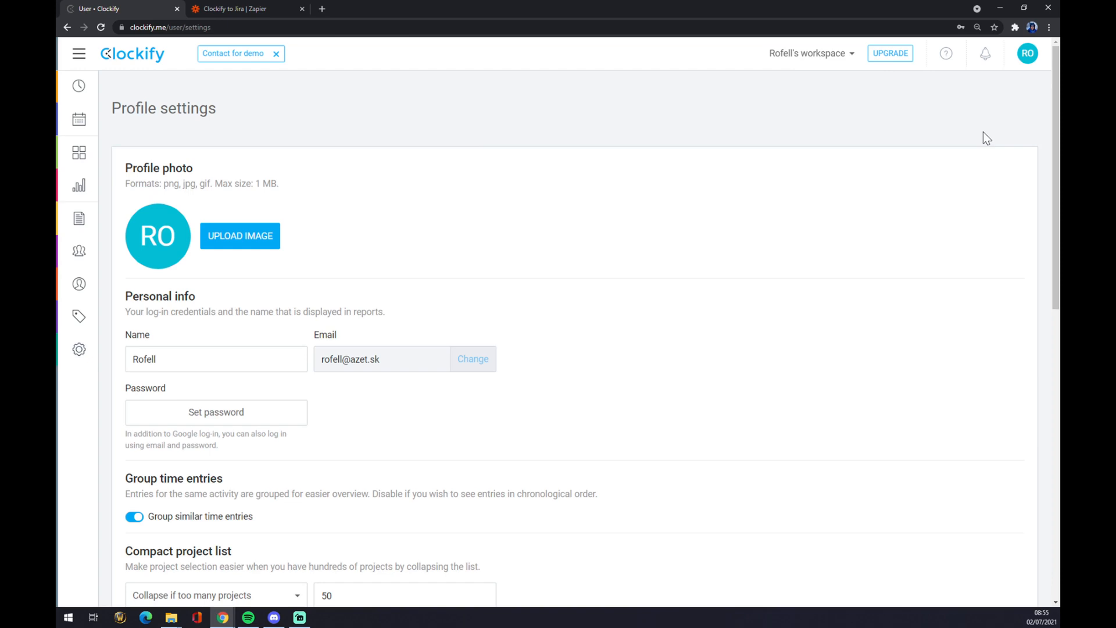
scroll(434, 281, "down", 3)
scroll(427, 300, "down", 5)
scroll(445, 375, "down", 3)
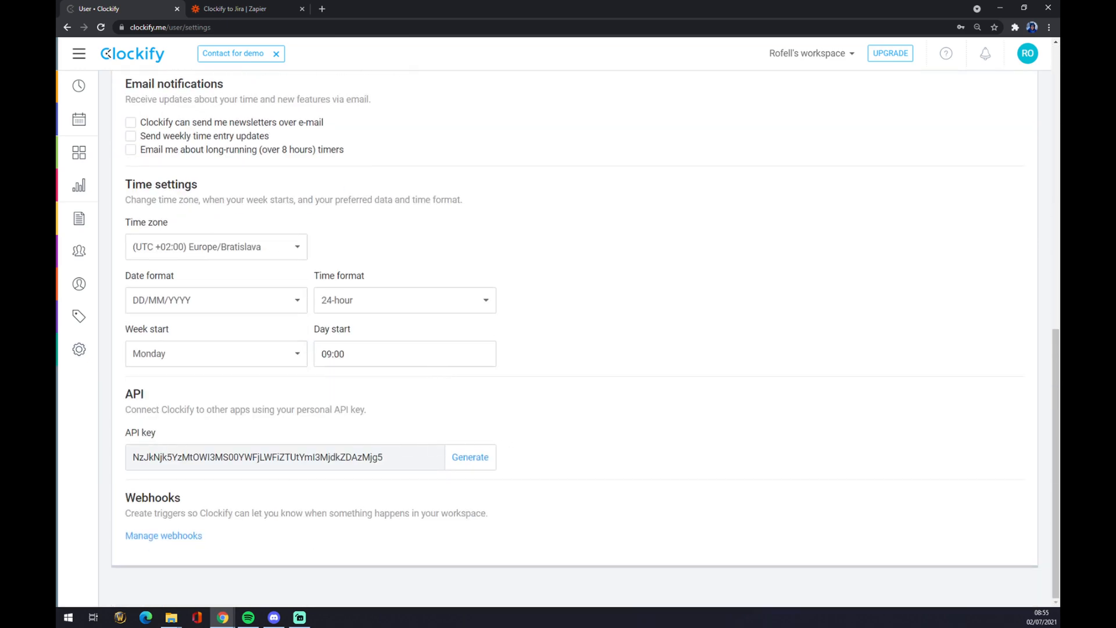
double_click(163, 454)
key("ctrl+c")
left_click(305, 425)
left_click(234, 9)
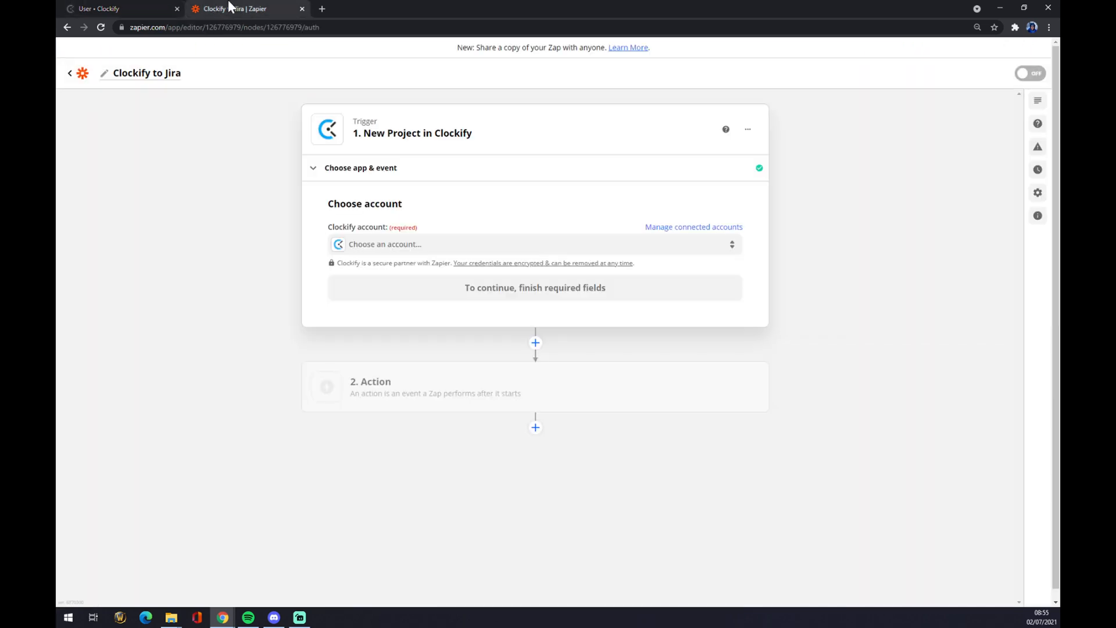
Use the connected Clockify account for the trigger and continue.
left_click(461, 244)
left_click(385, 335)
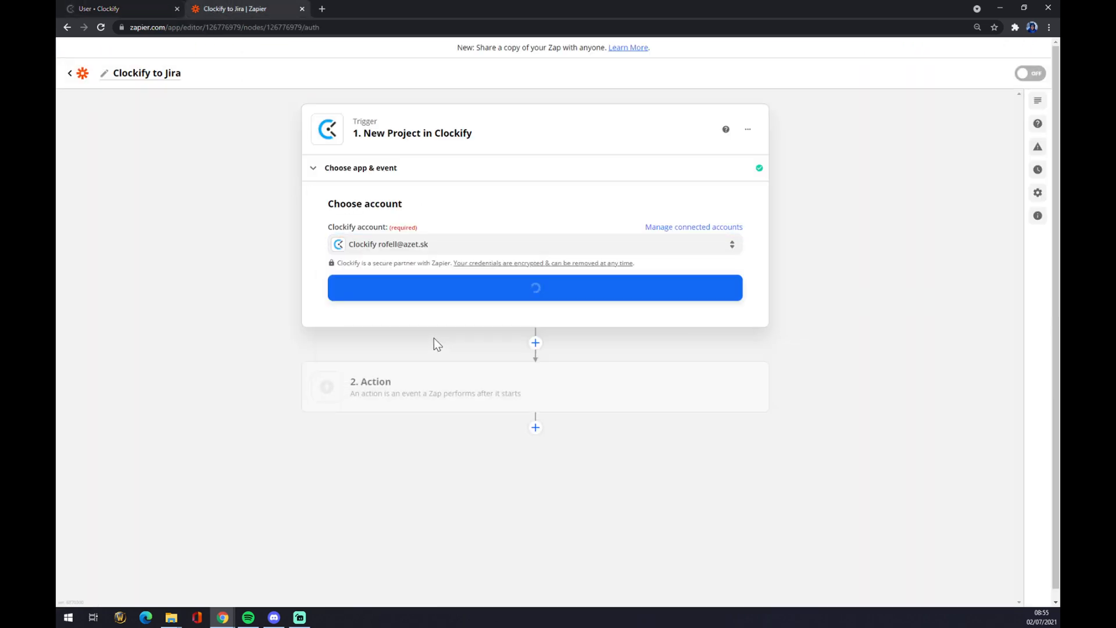
left_click(484, 288)
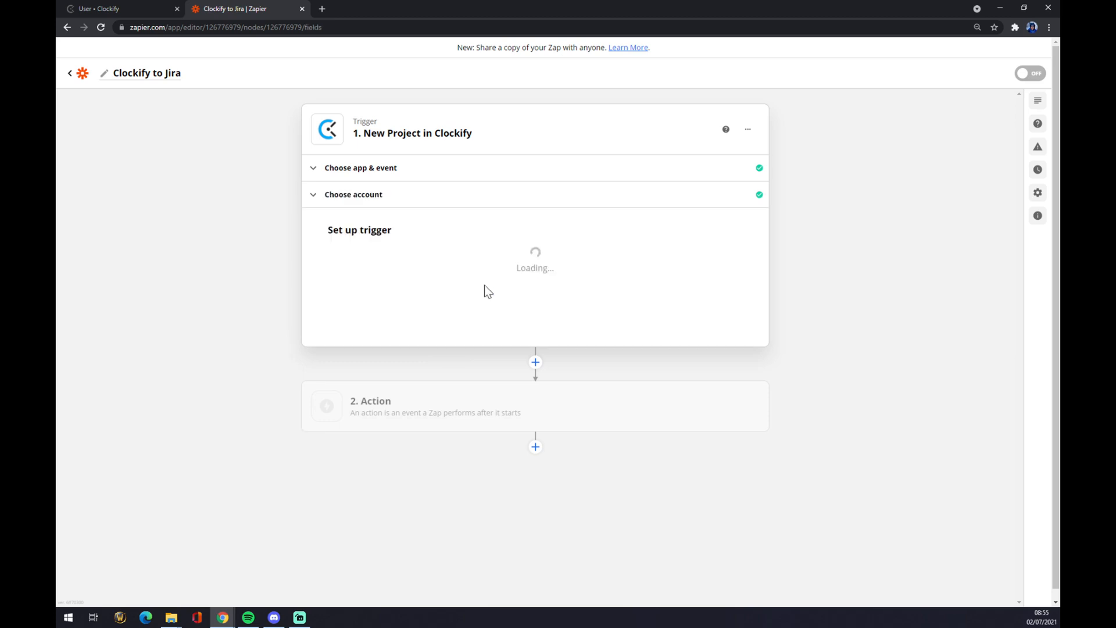
Pick the Clockify workspace to watch, confirm the trigger, and move to the Action step.
left_click(403, 270)
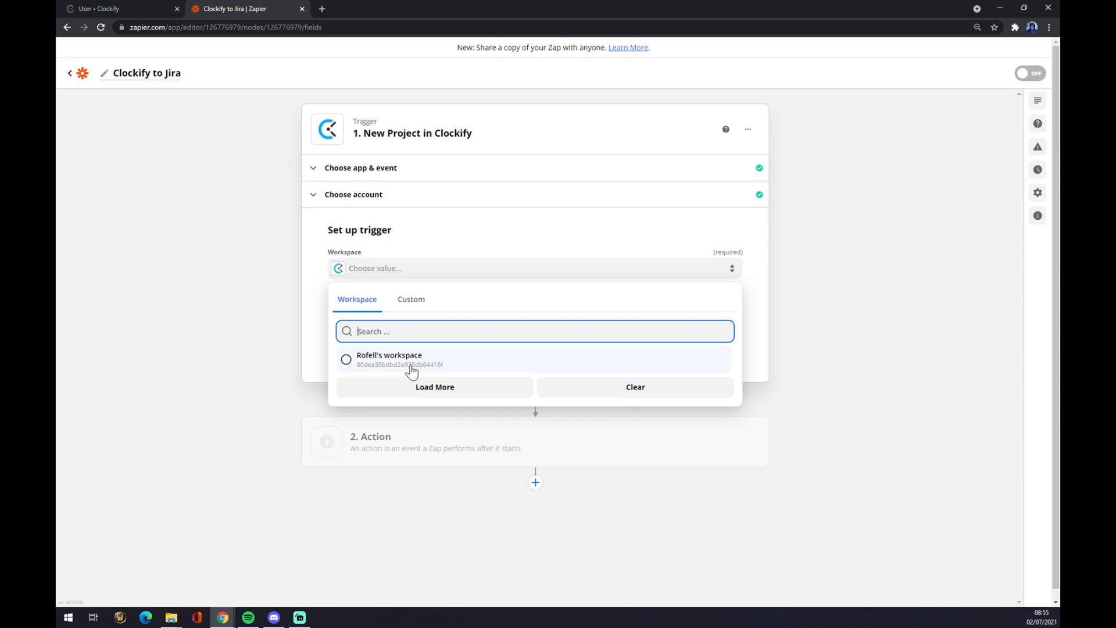
left_click(394, 367)
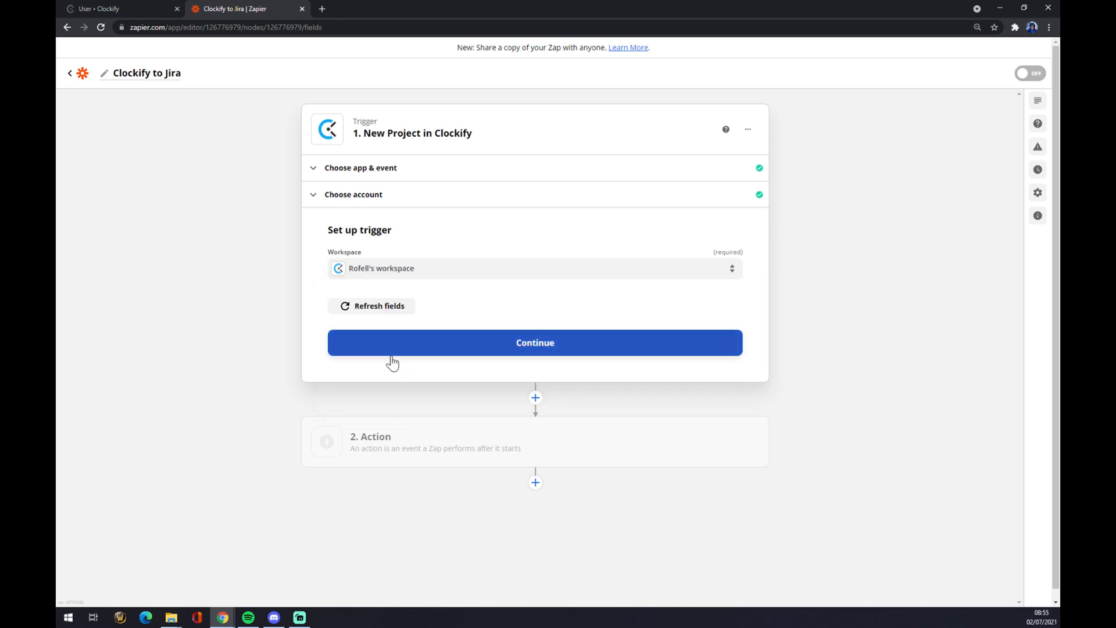
left_click(424, 349)
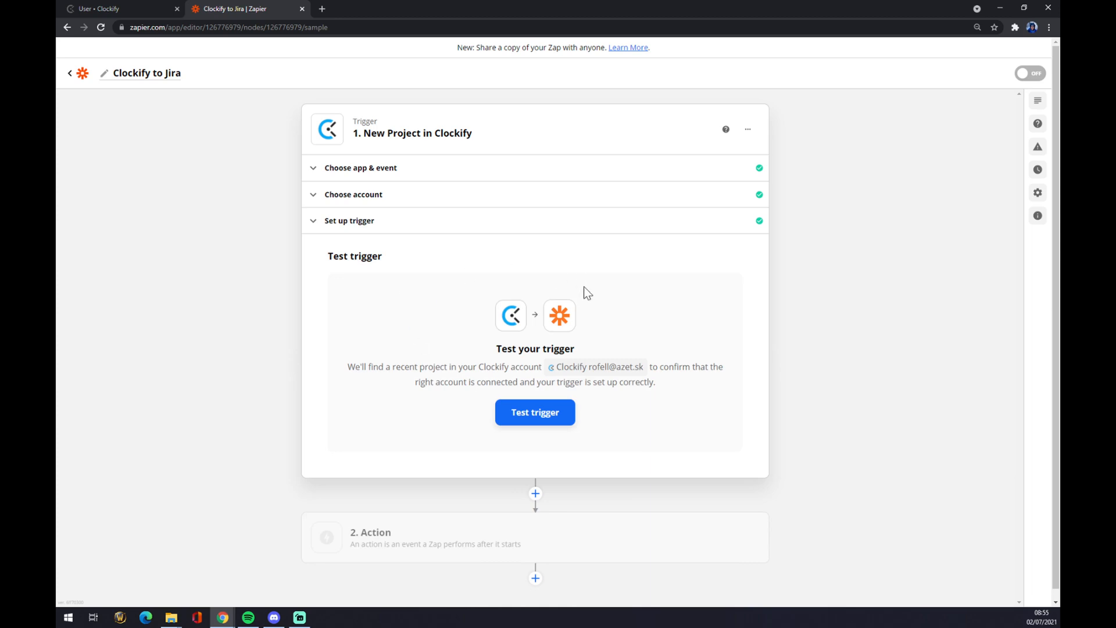
left_click(418, 535)
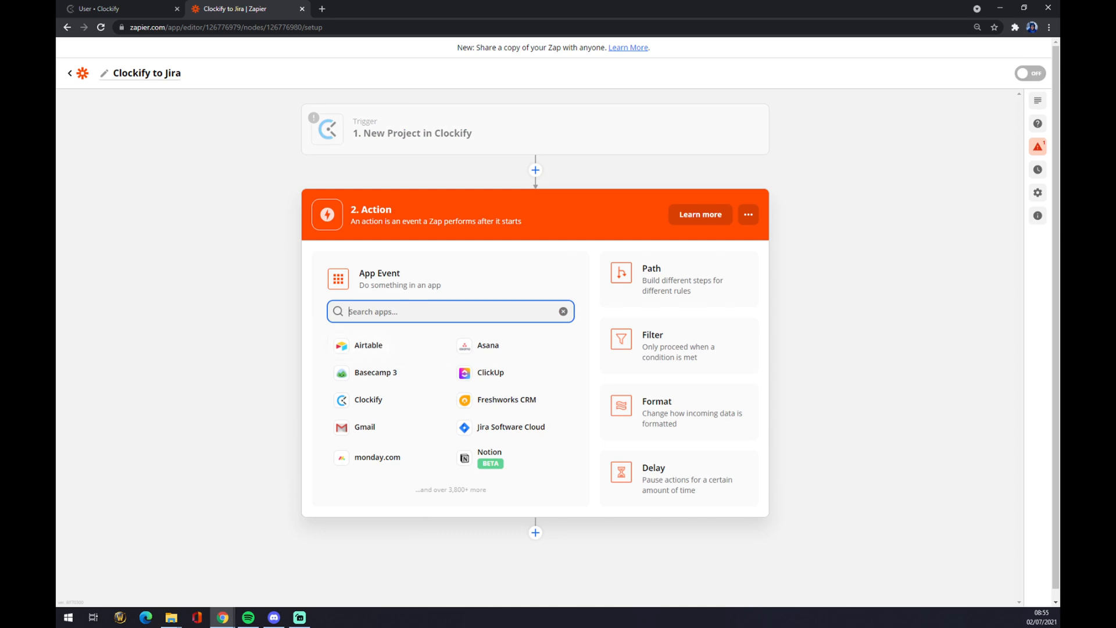
type("jira")
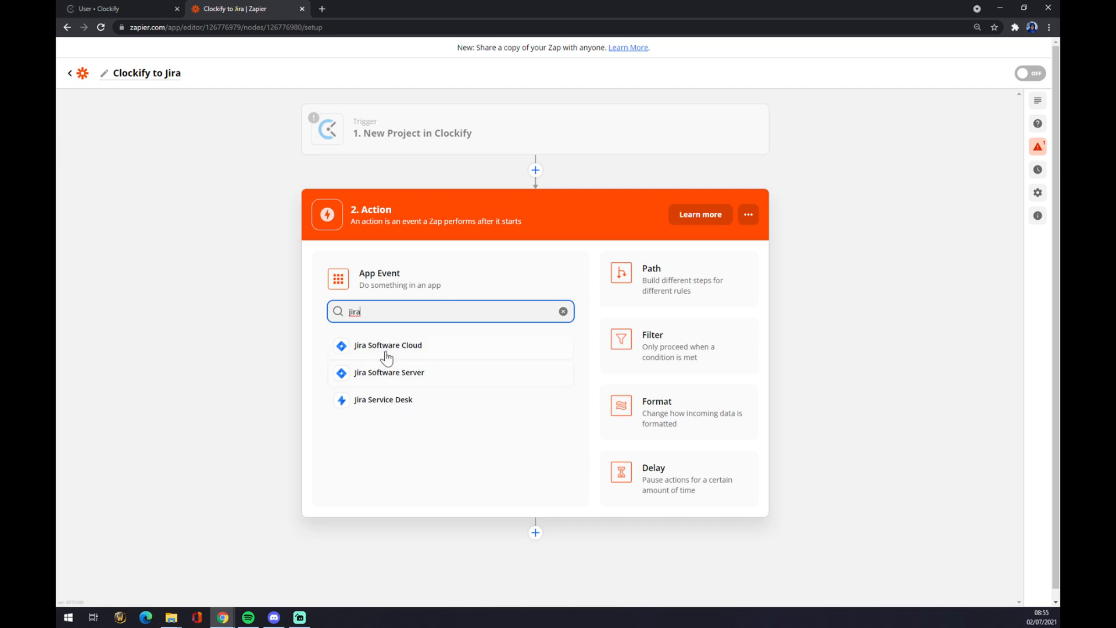
Make the action Update Issue in Jira Software Cloud and continue to the account choice.
left_click(424, 354)
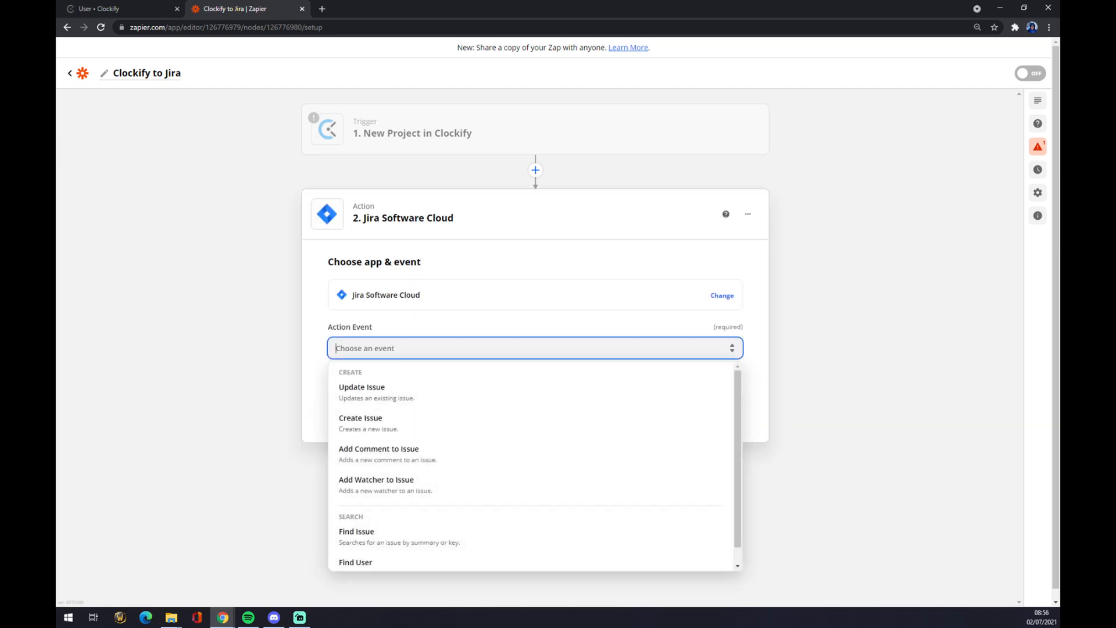
scroll(419, 402, "down", 1)
scroll(387, 429, "up", 1)
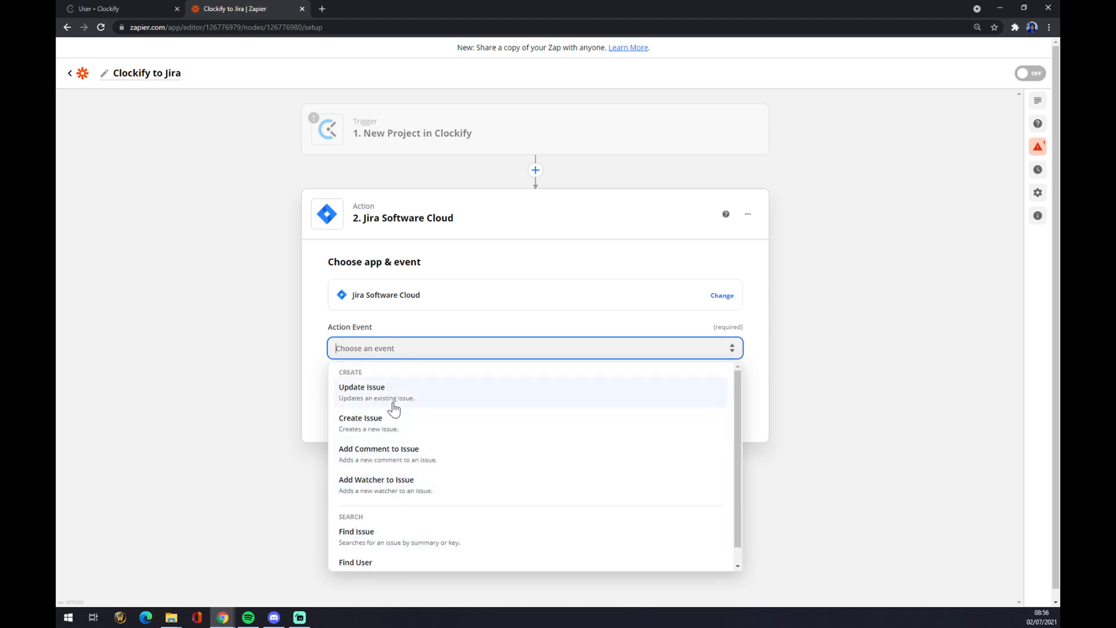
left_click(395, 397)
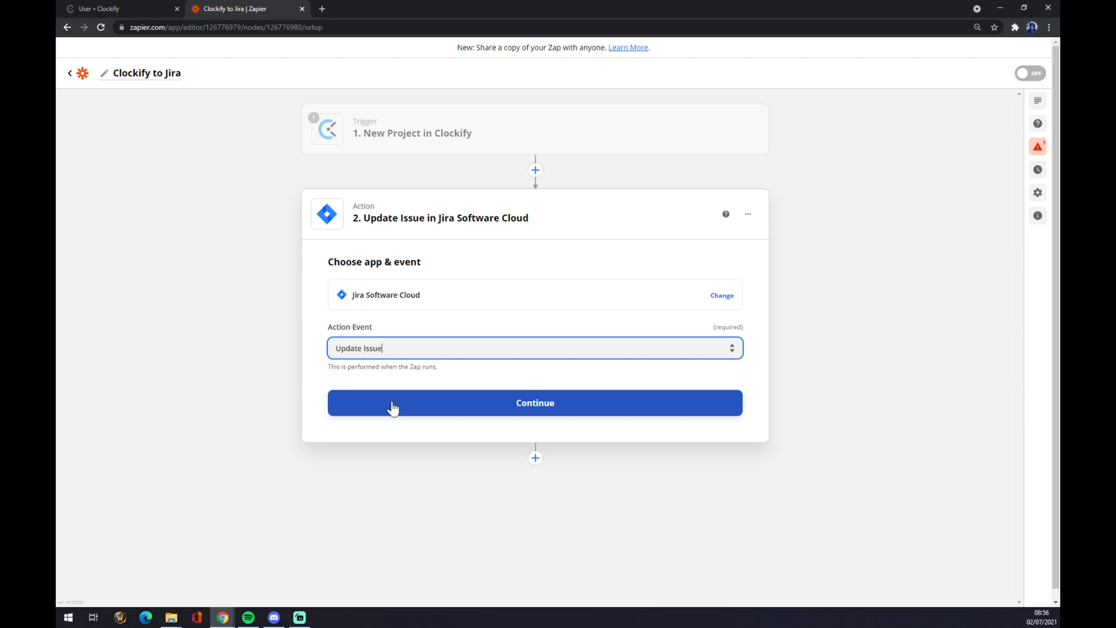
left_click(393, 406)
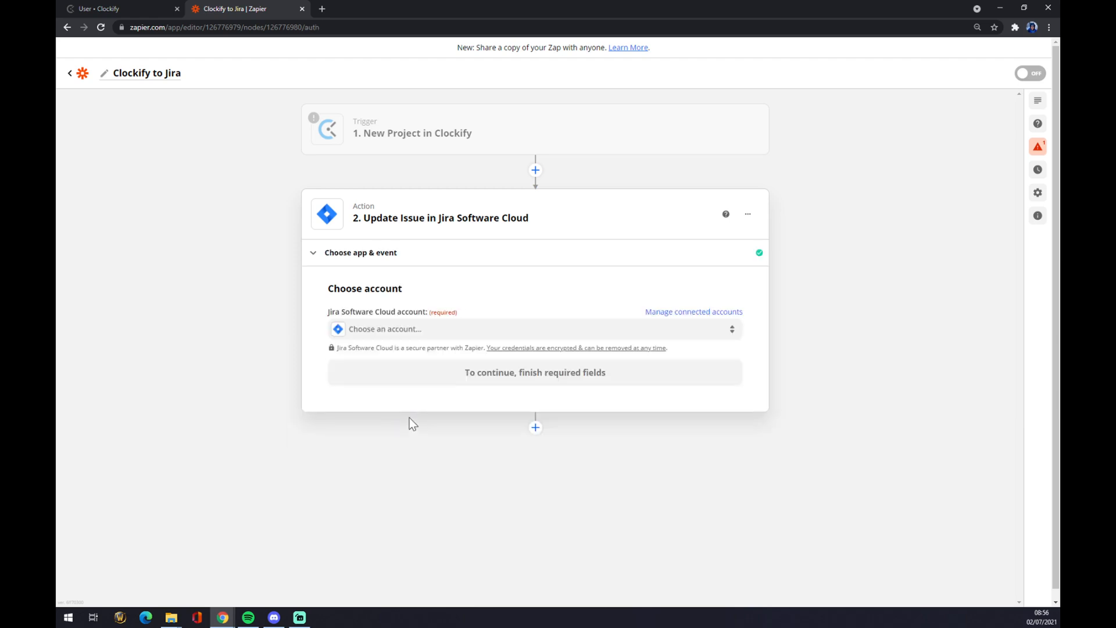